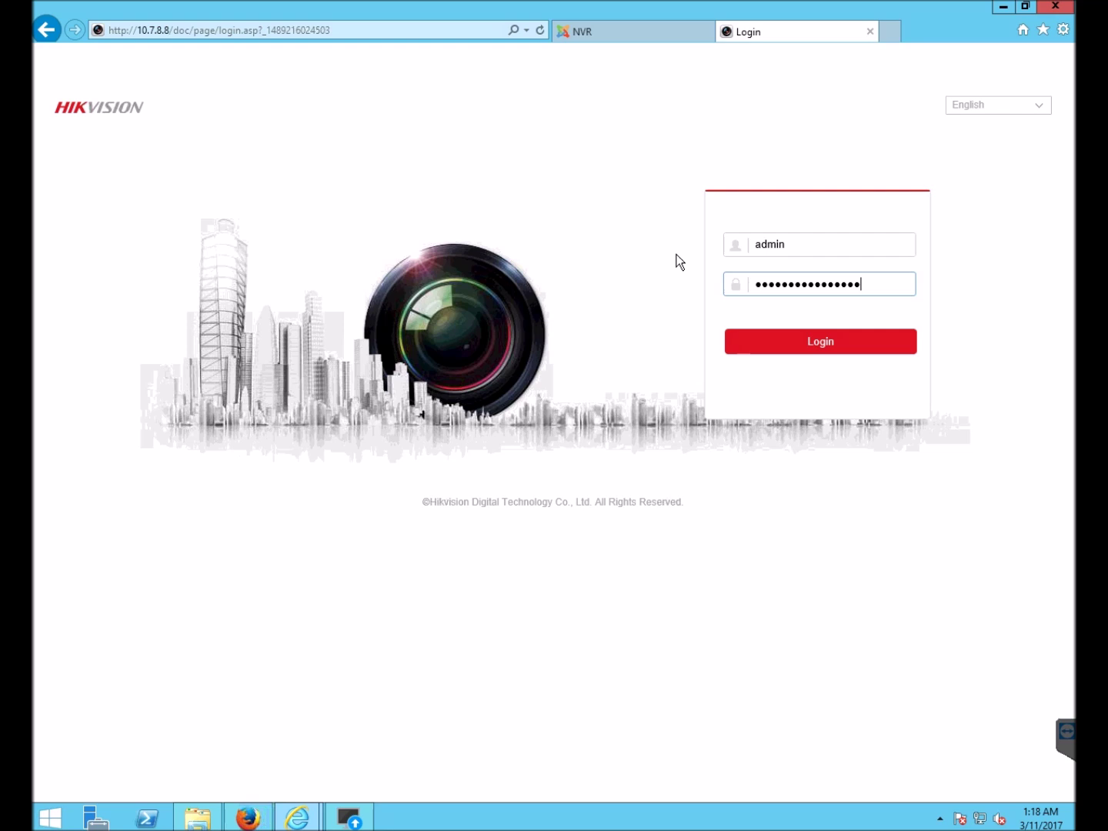
Step: Log in to the NVR with the entered credentials, reaching Live View's plug-in prompt
click(854, 344)
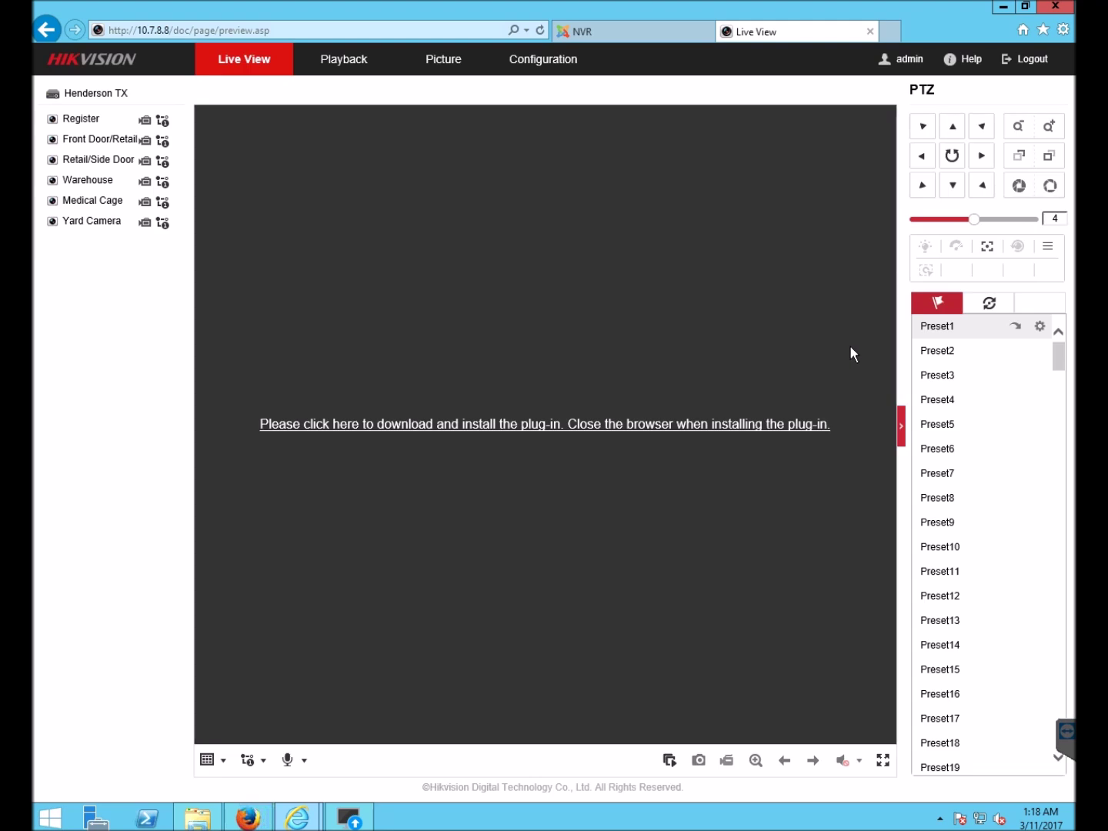
Step: Download the USSCWebComponents plug-in installer from the Live View link and save it
click(332, 431)
click(715, 428)
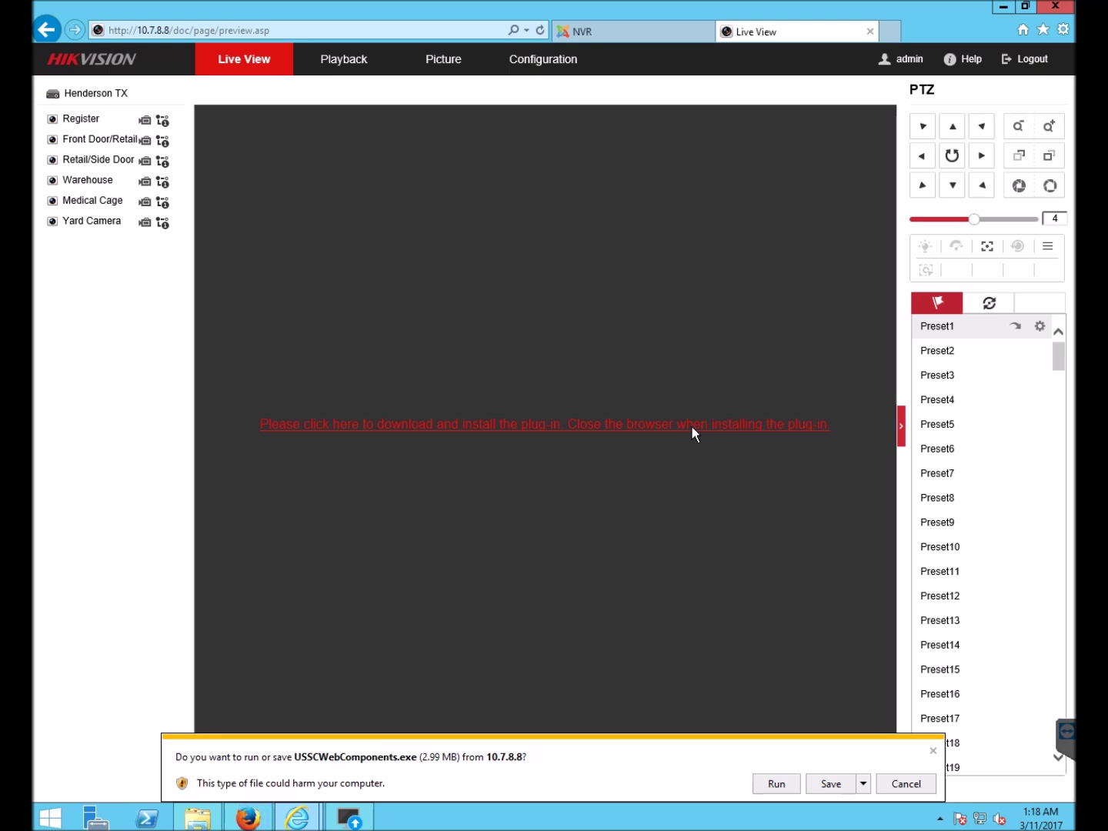
click(827, 783)
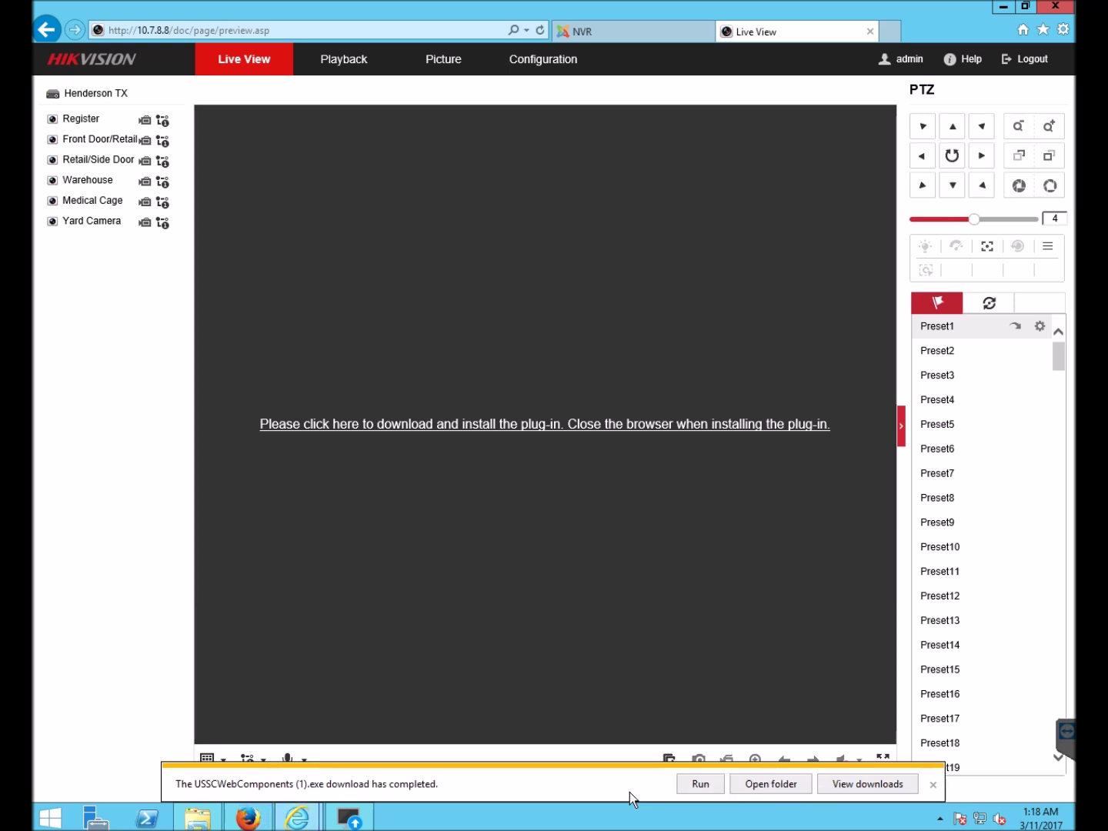
Step: Show the installer in Downloads and close Internet Explorer with all its tabs
click(767, 784)
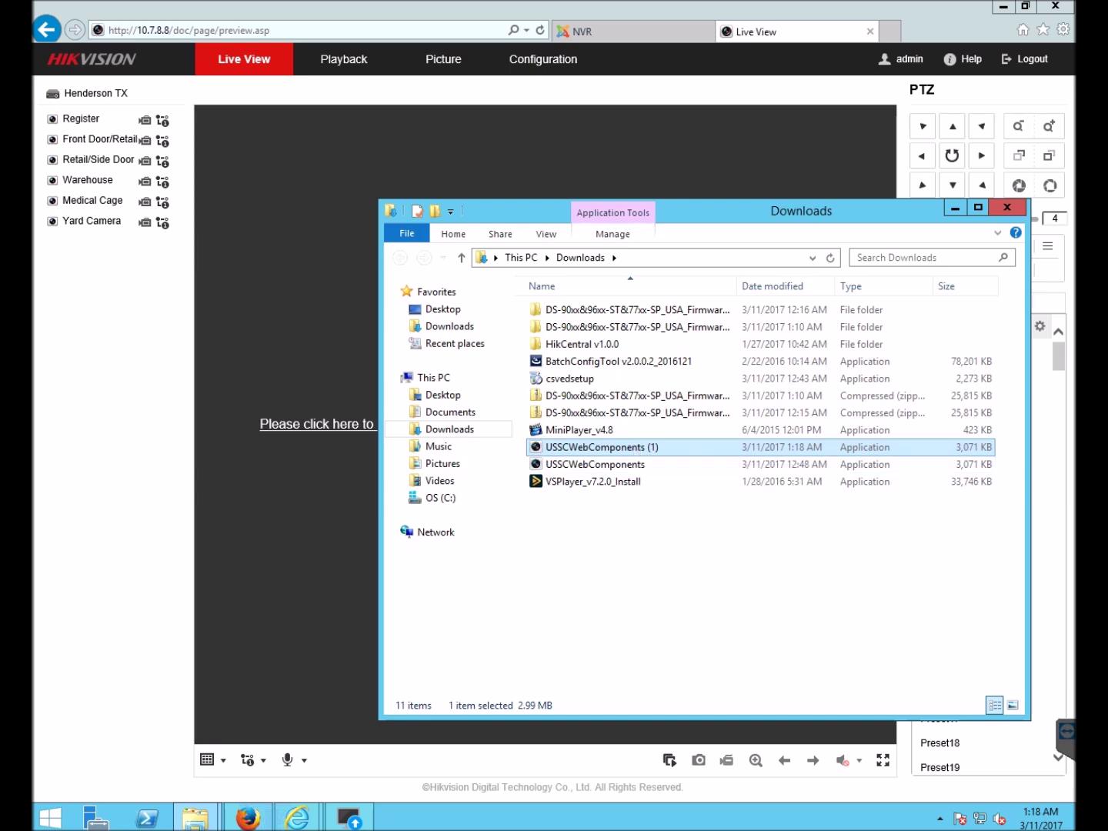
click(1063, 10)
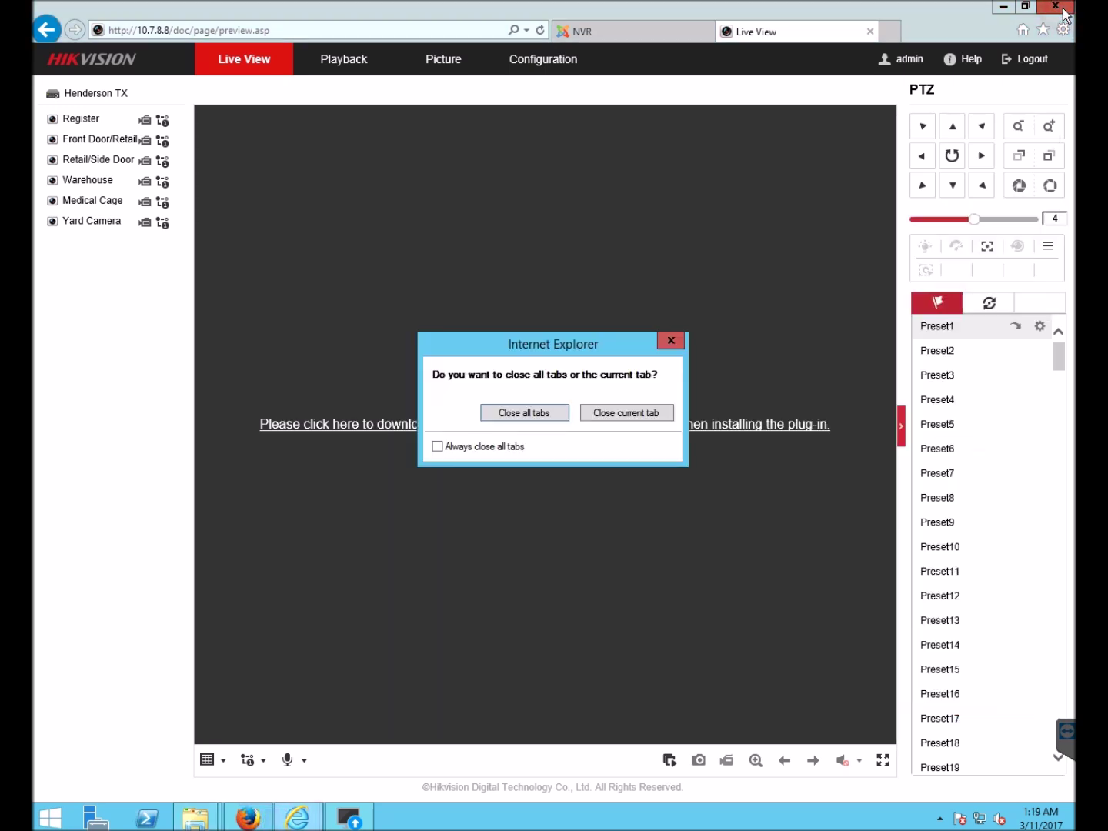
click(552, 419)
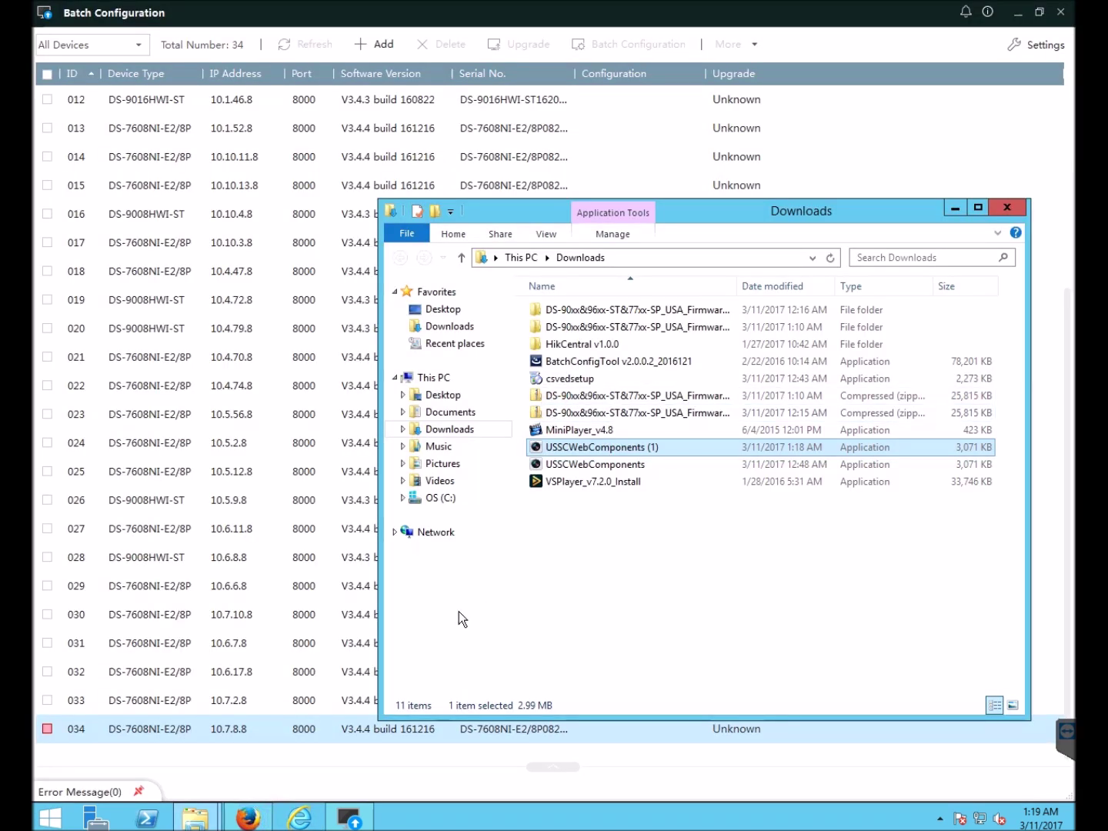
Step: Close the Firefox window and both of its tabs from the taskbar
right_click(247, 817)
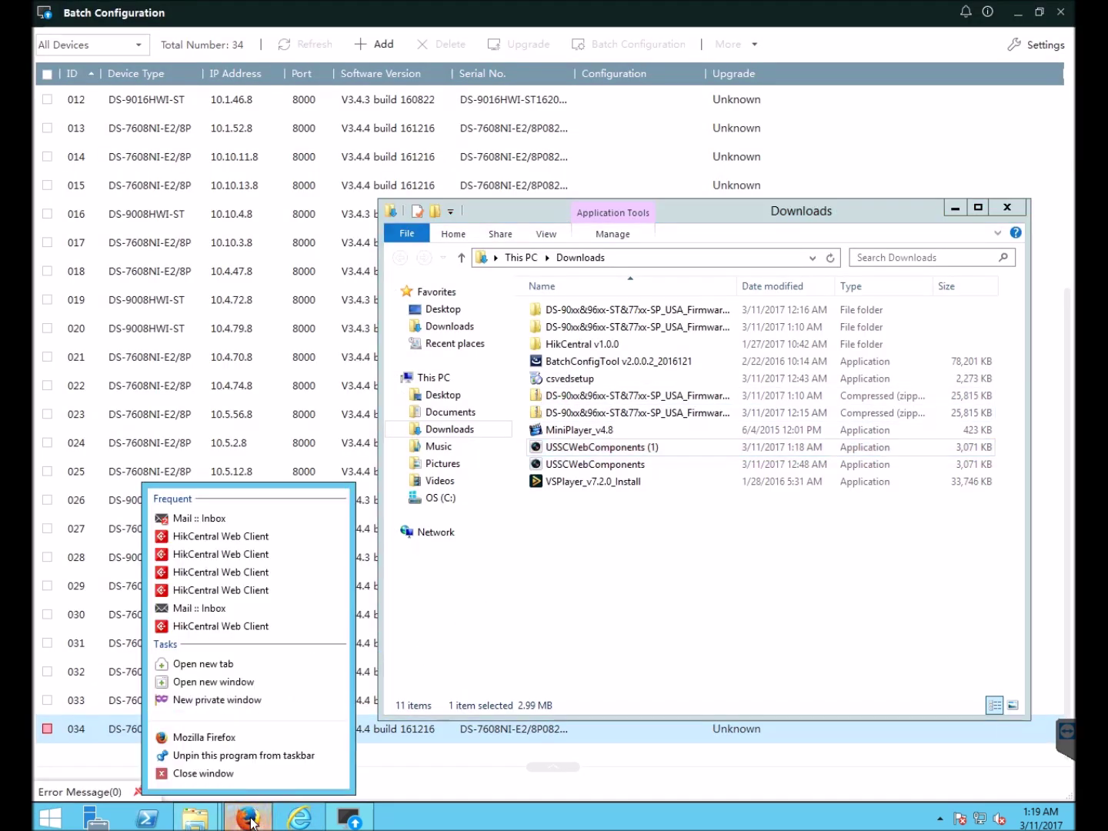
click(221, 775)
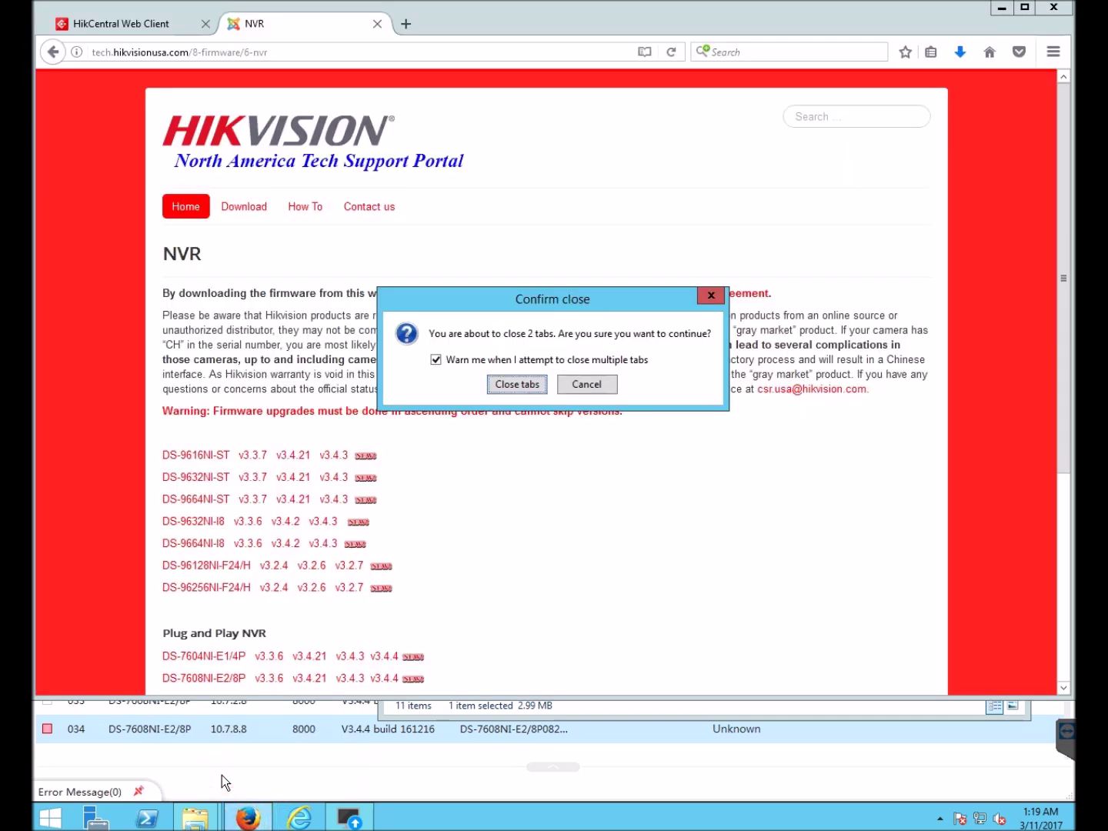
click(524, 387)
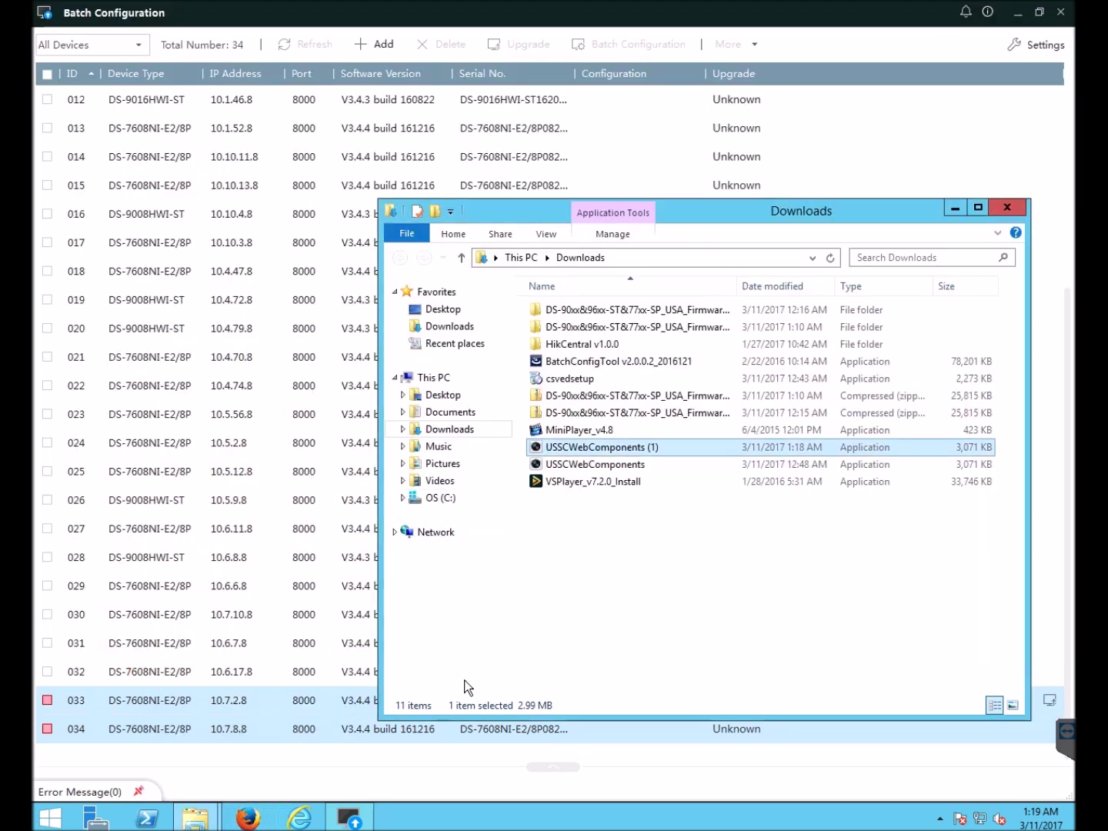
Step: Run USSCWebComponents (1), finish the setup, and minimize the Downloads window
double_click(598, 451)
click(607, 427)
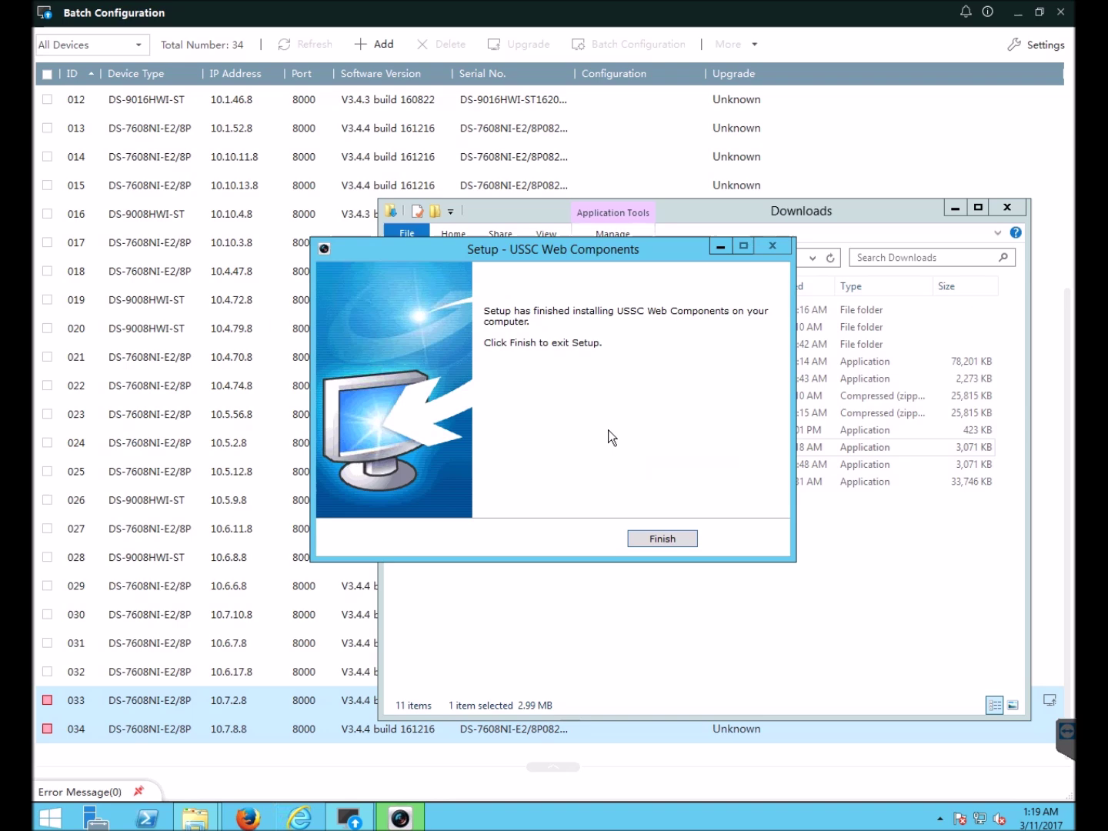
click(662, 540)
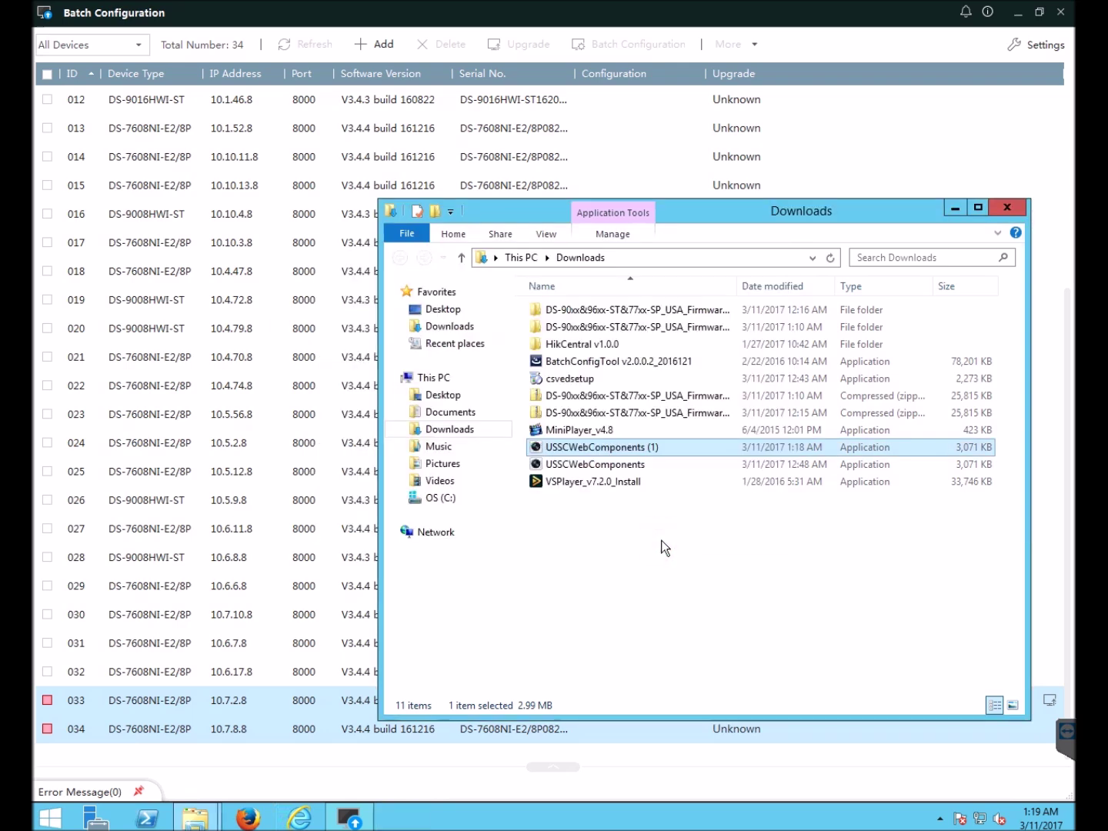
click(953, 208)
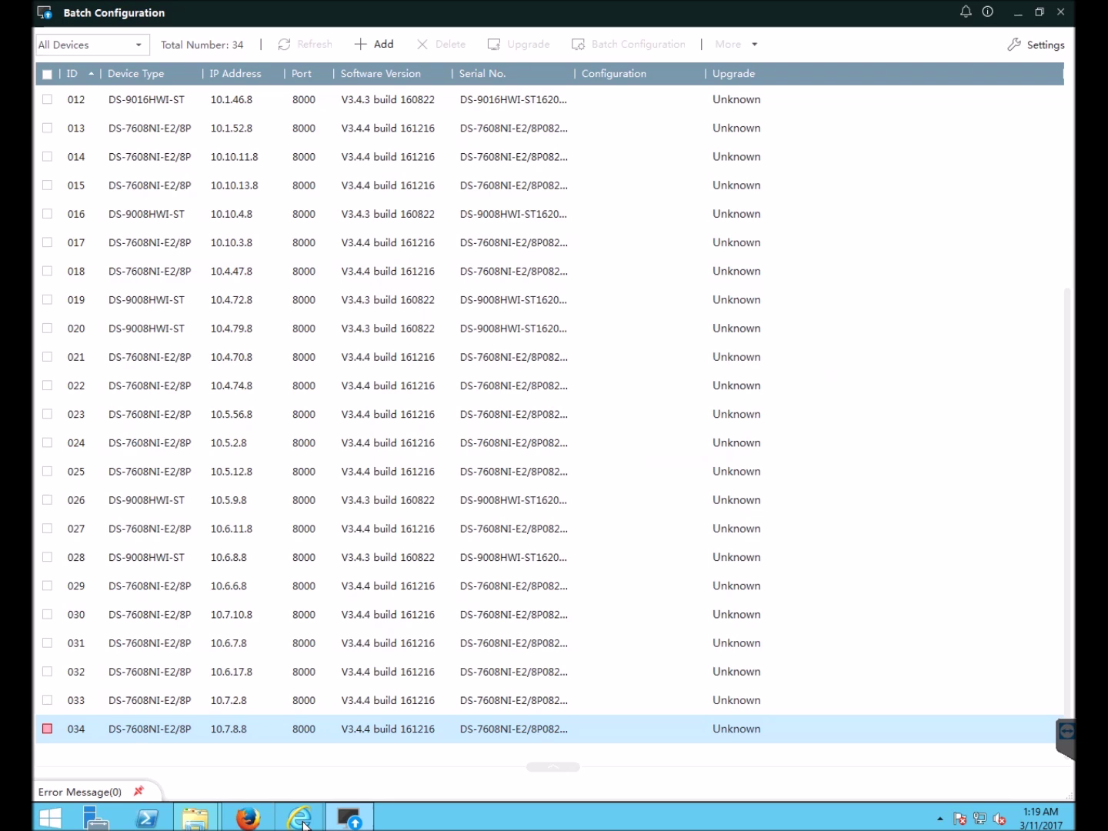
Step: Reopen Internet Explorer and go to the NVR login page at 10.7.8.8
click(301, 823)
click(326, 31)
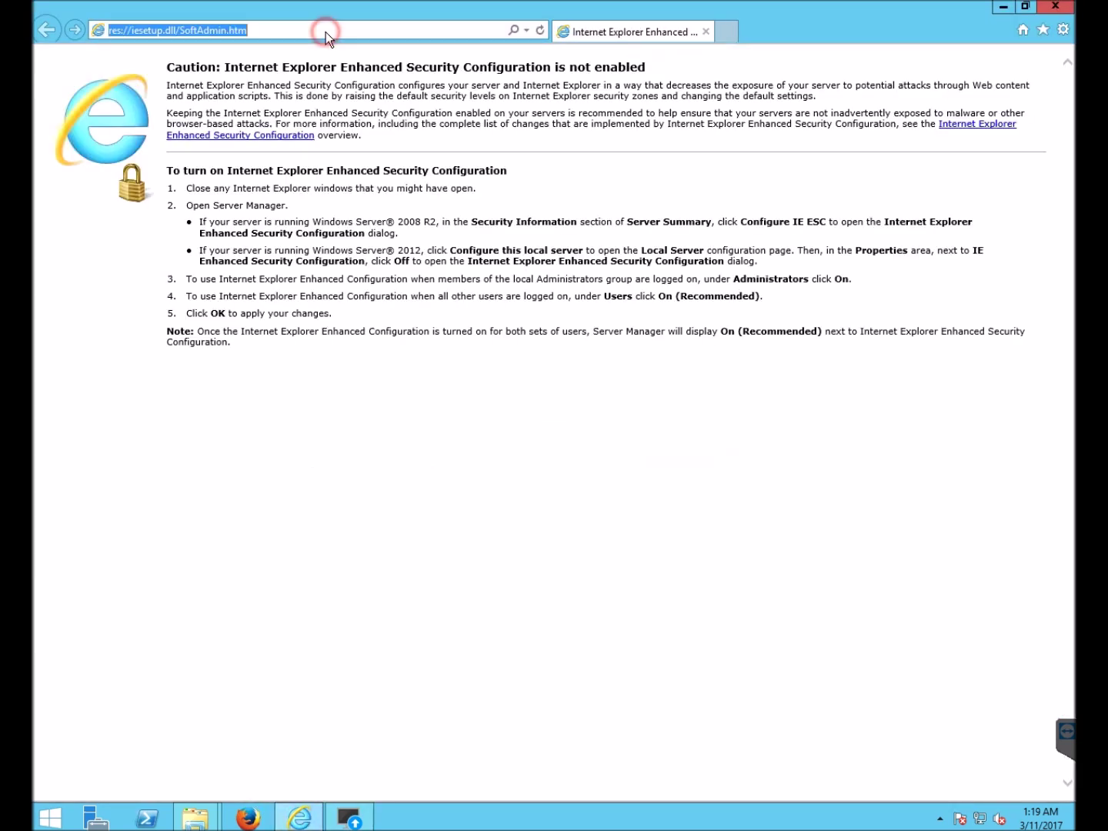
text(10.7.8.8/)
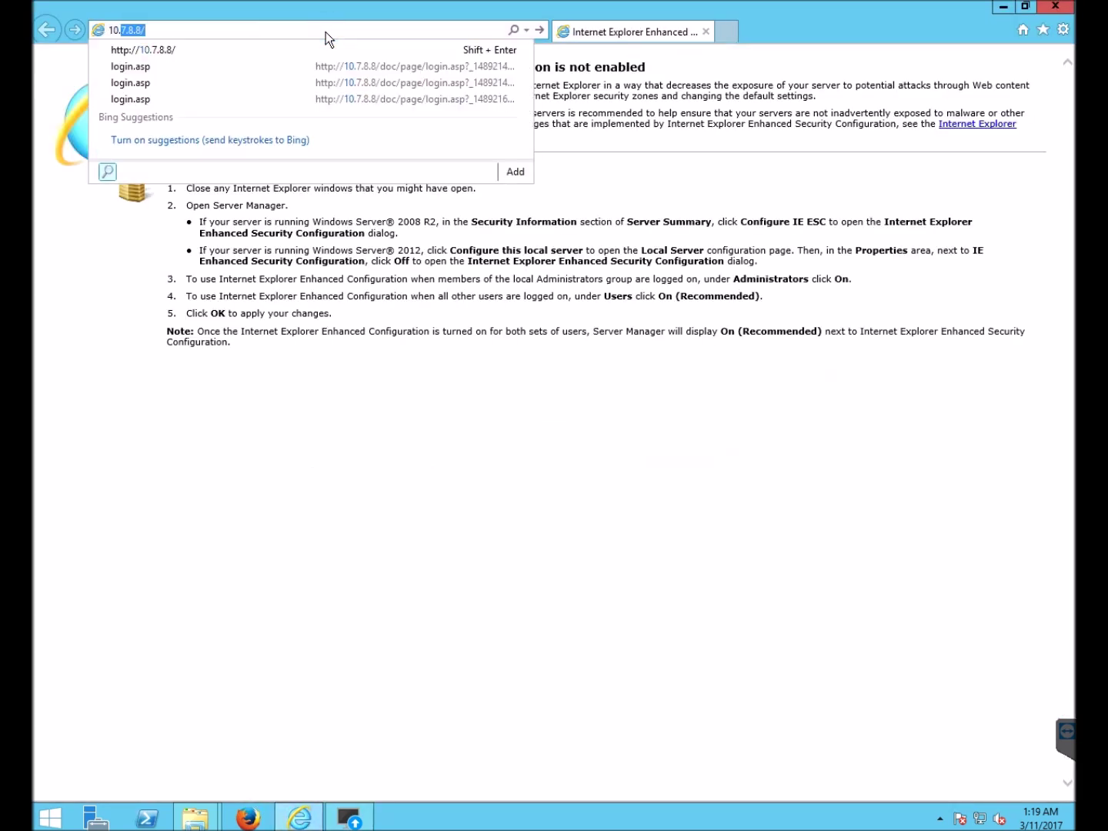
key(Return)
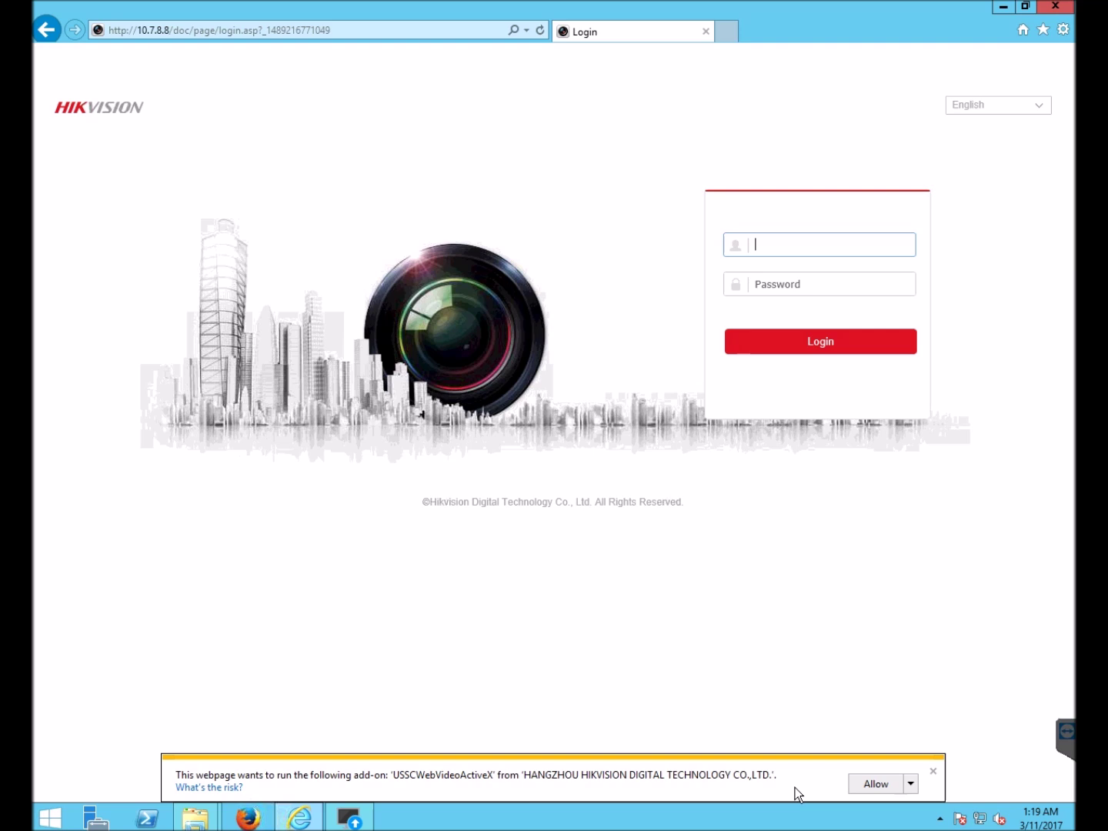
Step: Expand the Allow choices for the USSCWebVideoActiveX add-on prompt
click(910, 787)
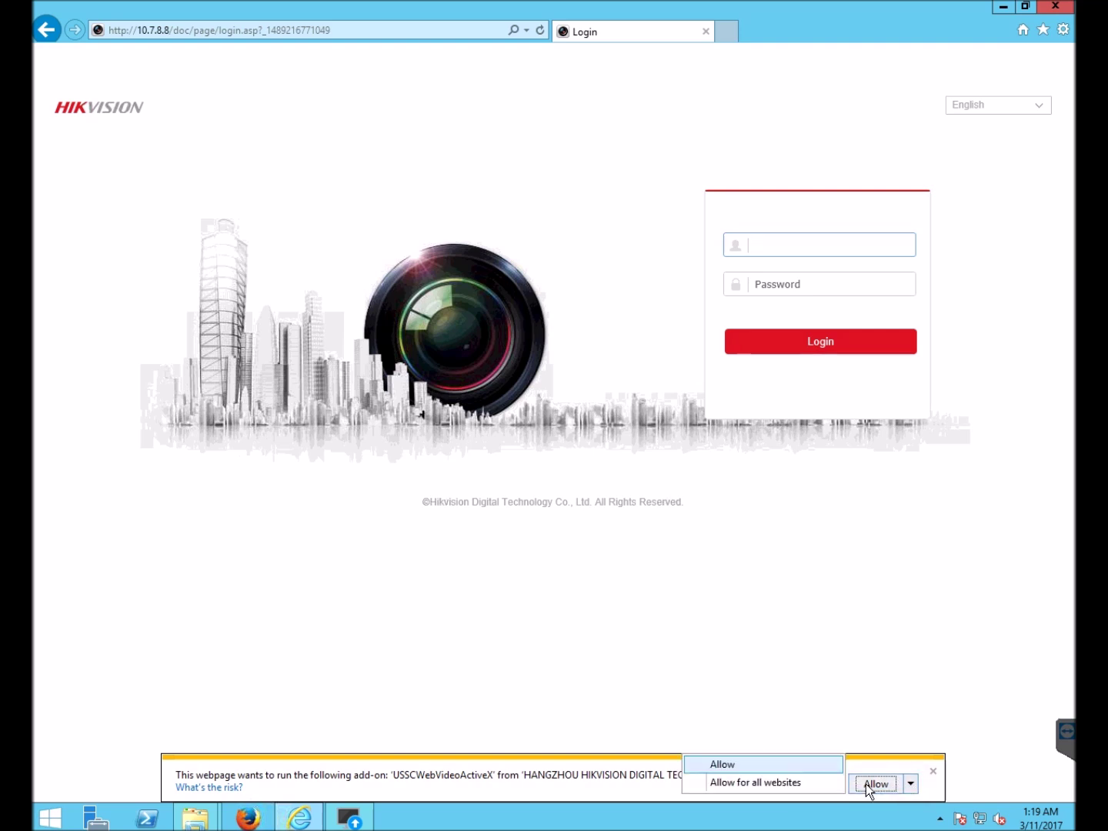
Step: Allow the add-on for all websites, then enter username and password and submit login
click(809, 784)
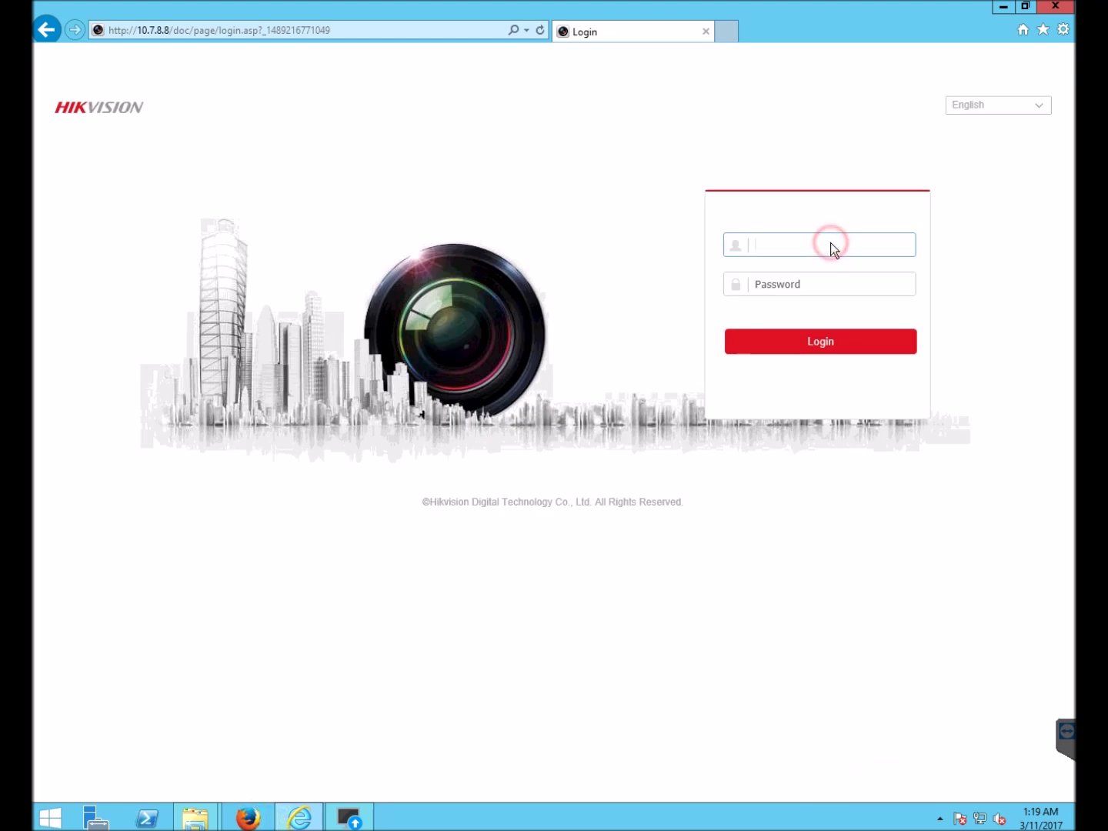
key(Tab)
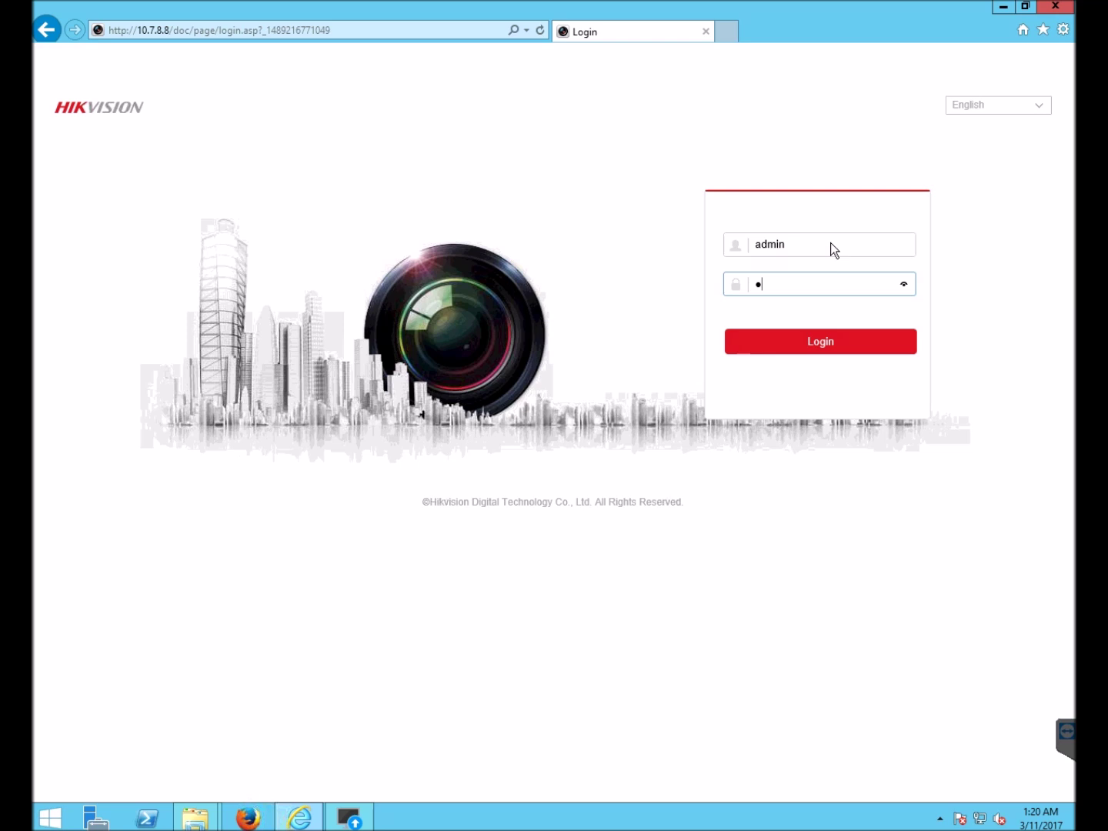
key(Return)
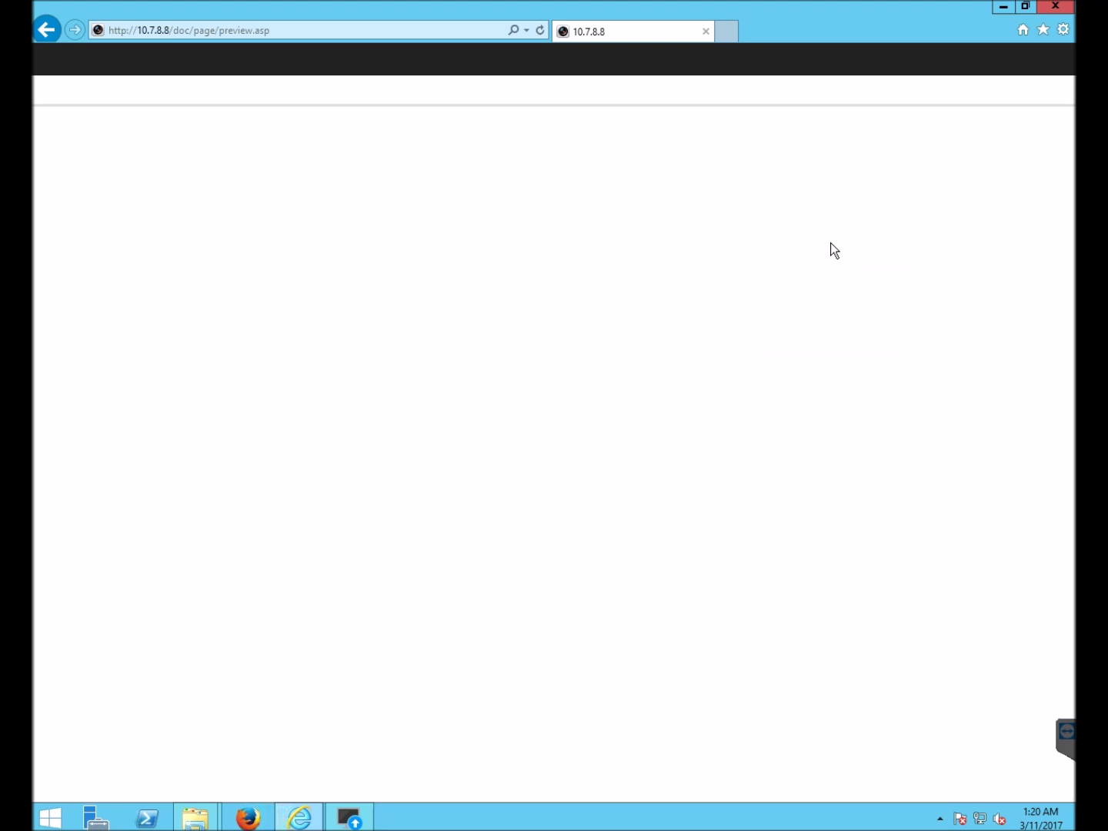